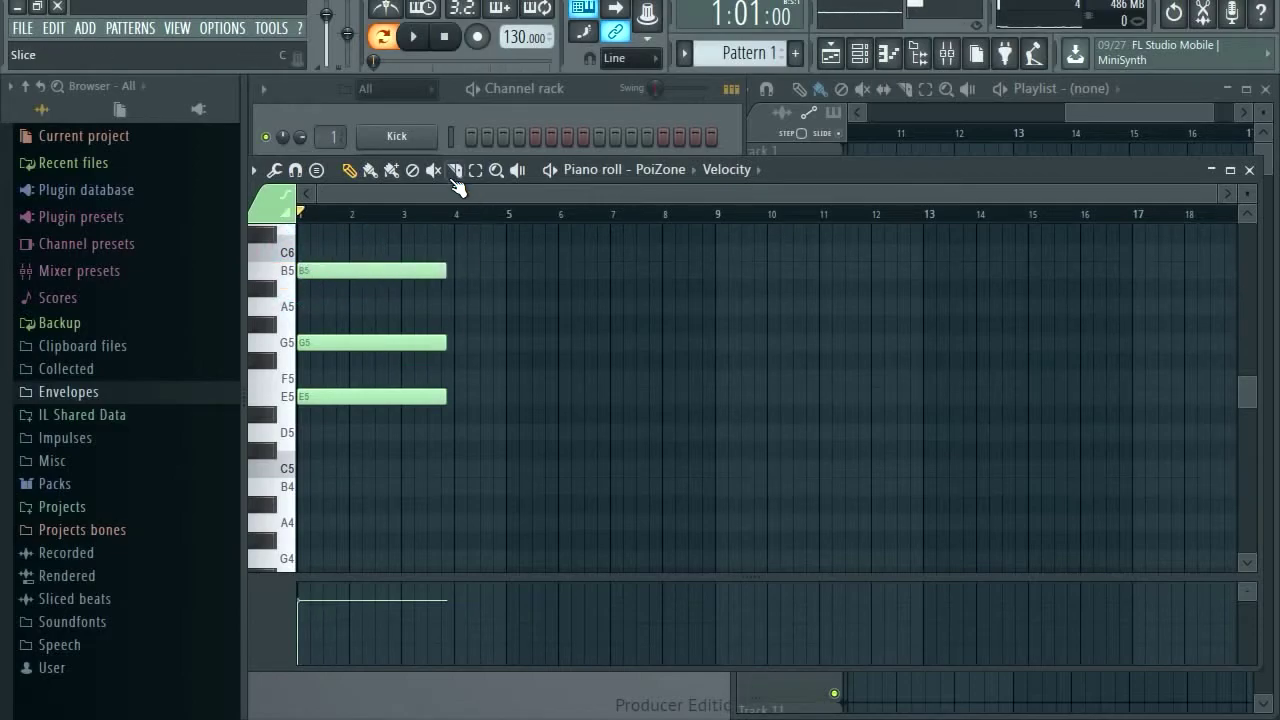
Step: Copy the opening E5-G5-B5 chord to bar 4, transpose it to D5-F5-A5, and play the progression
{"action": "left_click_drag", "start_coordinate": [525, 491], "coordinate": [346, 250]}
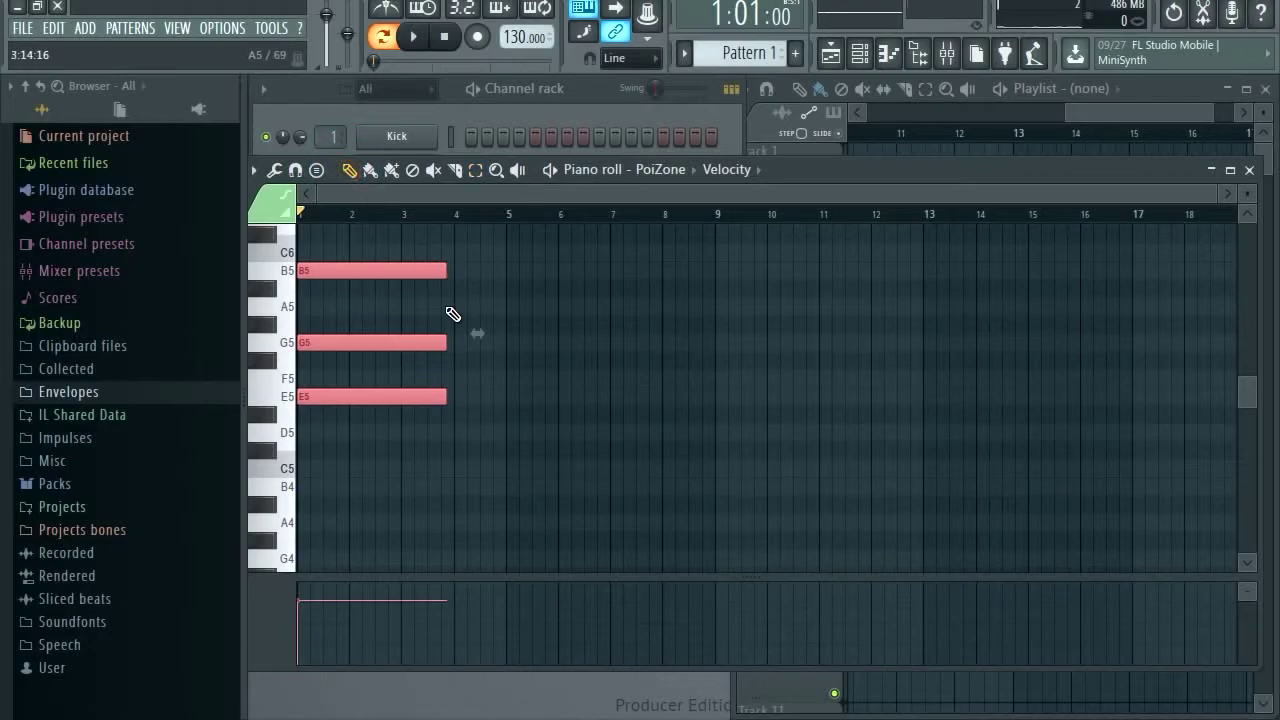
{"action": "left_click_drag", "start_coordinate": [446, 342], "coordinate": [590, 344]}
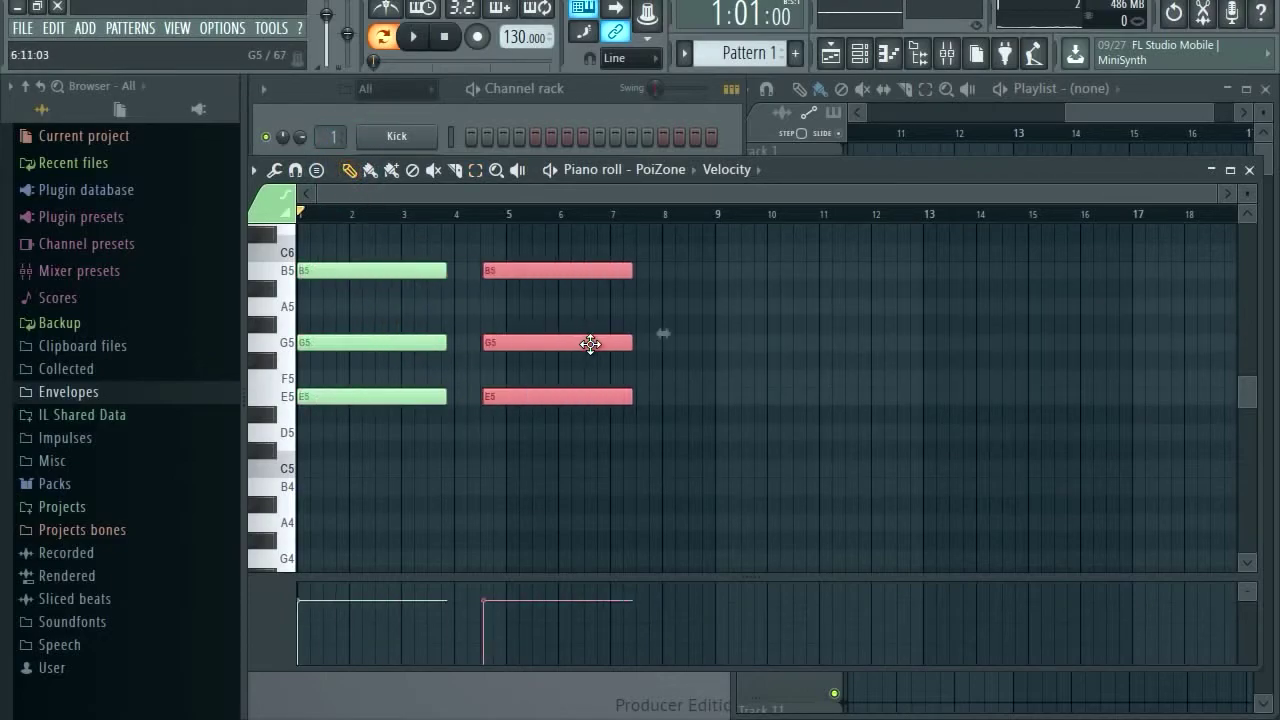
{"action": "left_click_drag", "start_coordinate": [557, 341], "coordinate": [528, 386]}
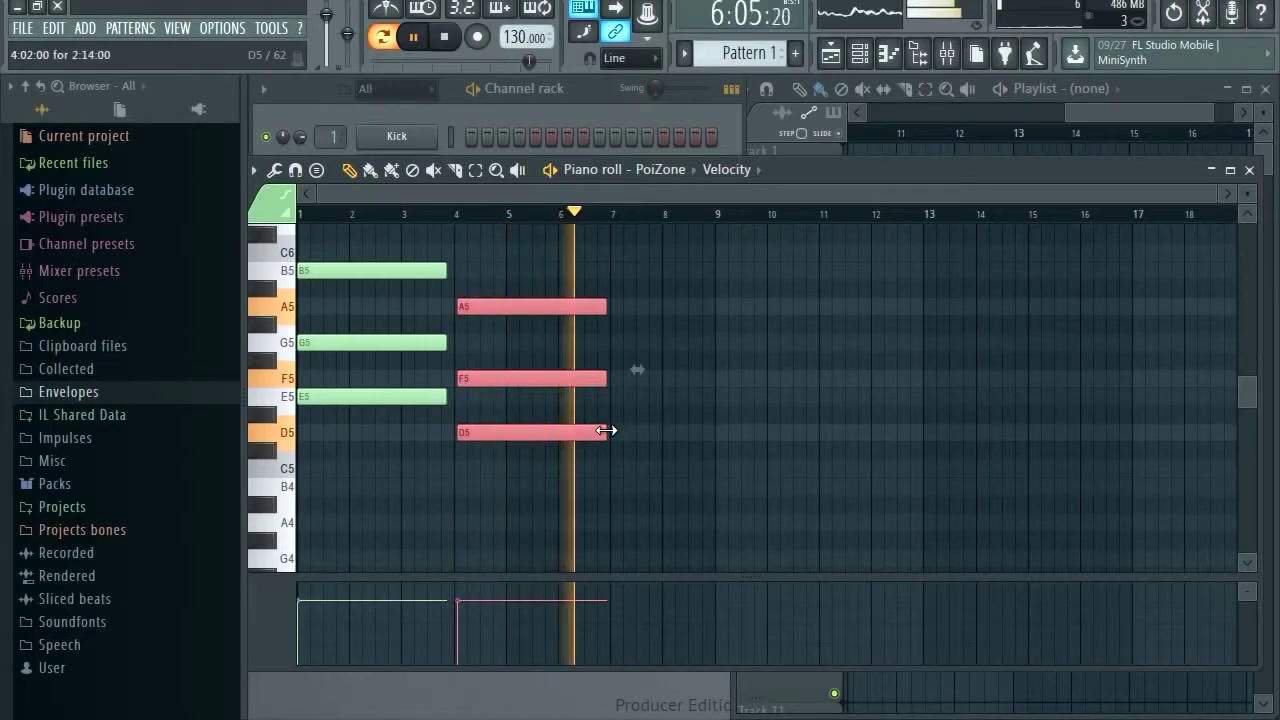
{"action": "key", "text": "space"}
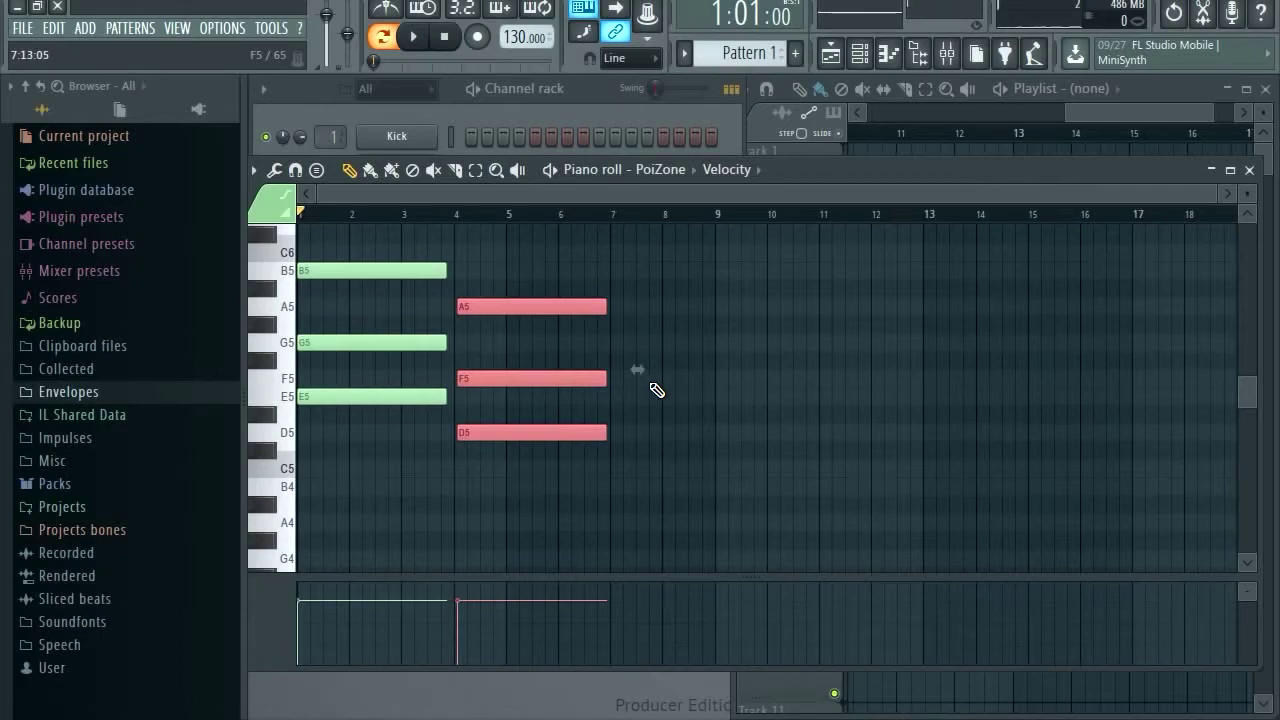
Step: Paste the chord as B4-D5-F#5, align it to the start of bar 7, and play the progression
{"action": "key", "text": "ctrl+v"}
{"action": "left_click_drag", "start_coordinate": [426, 430], "coordinate": [756, 496]}
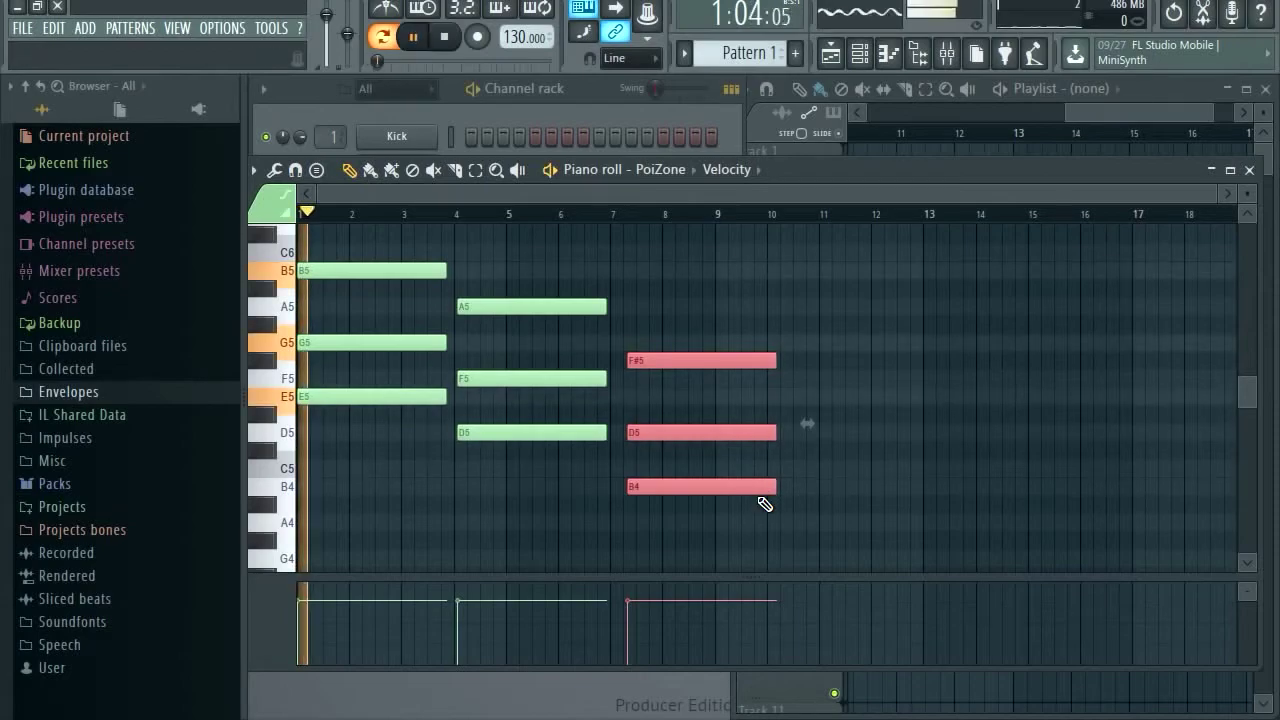
{"action": "key", "text": "space"}
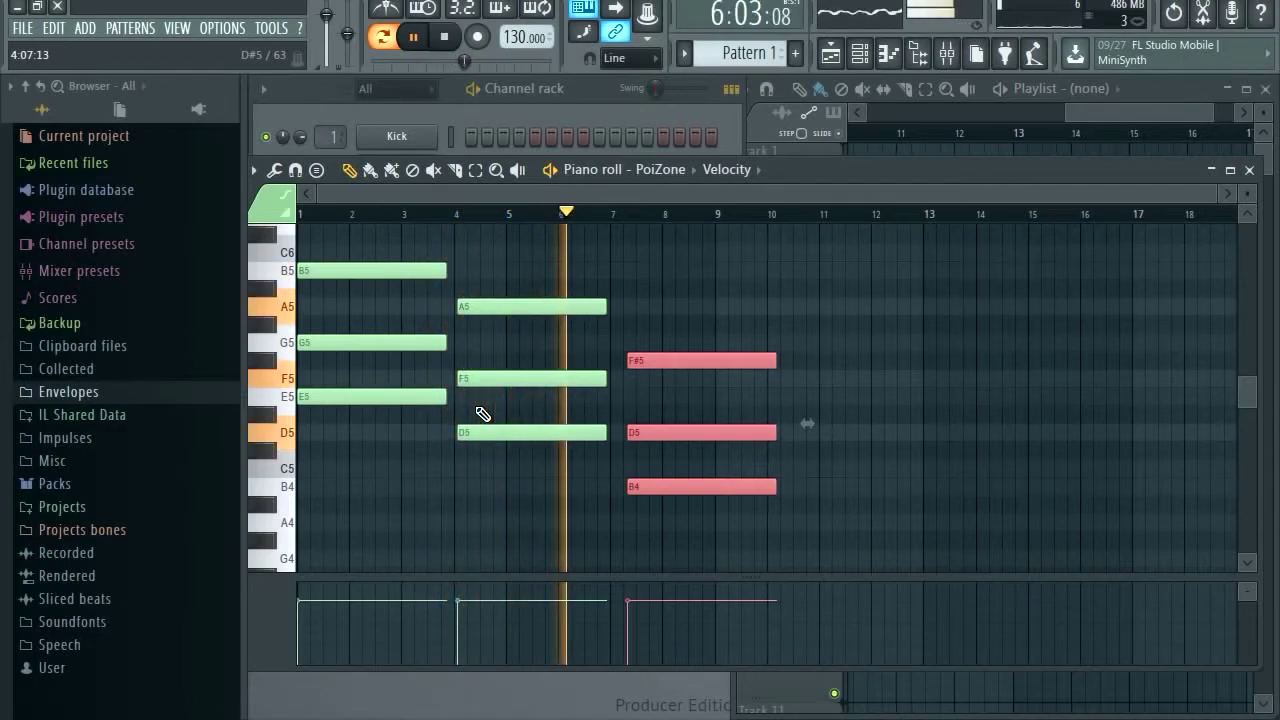
{"action": "left_click_drag", "start_coordinate": [674, 359], "coordinate": [660, 359]}
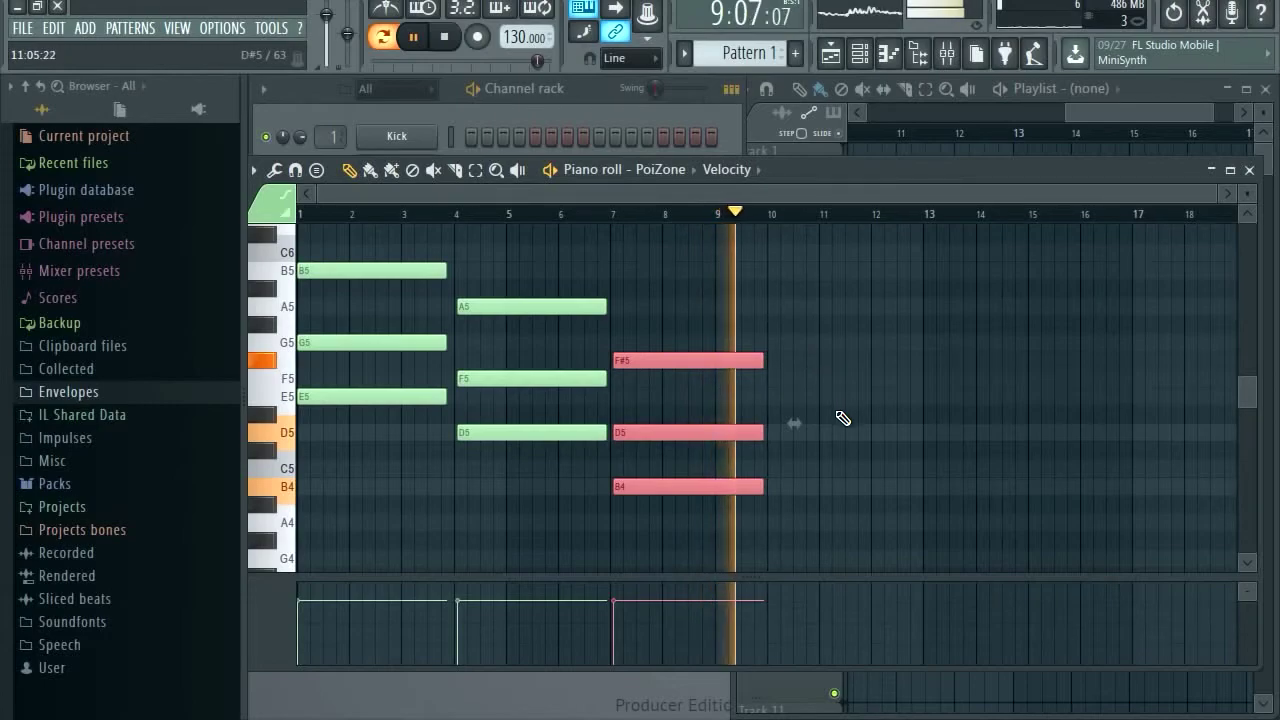
{"action": "key", "text": "space"}
Step: Paste the D5-F5-A5 chord at bar 10 and play back the four-chord progression
{"action": "key", "text": "ctrl+v"}
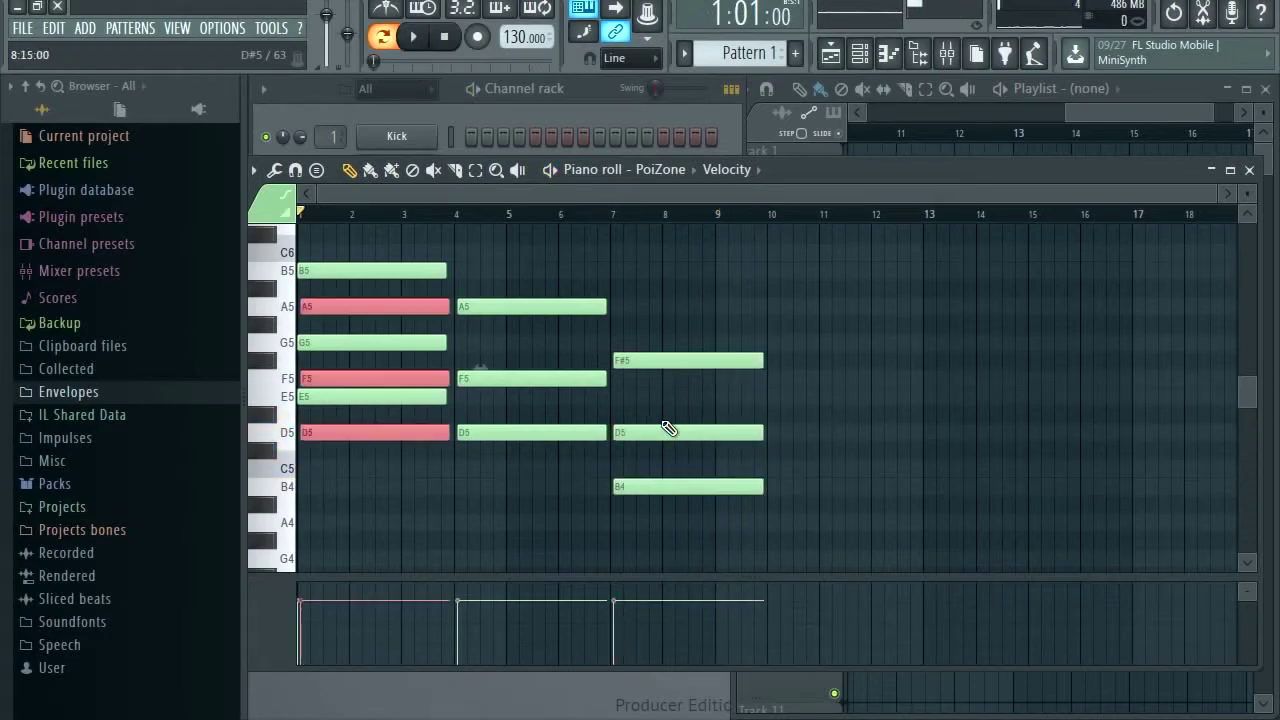
{"action": "left_click_drag", "start_coordinate": [400, 378], "coordinate": [884, 386]}
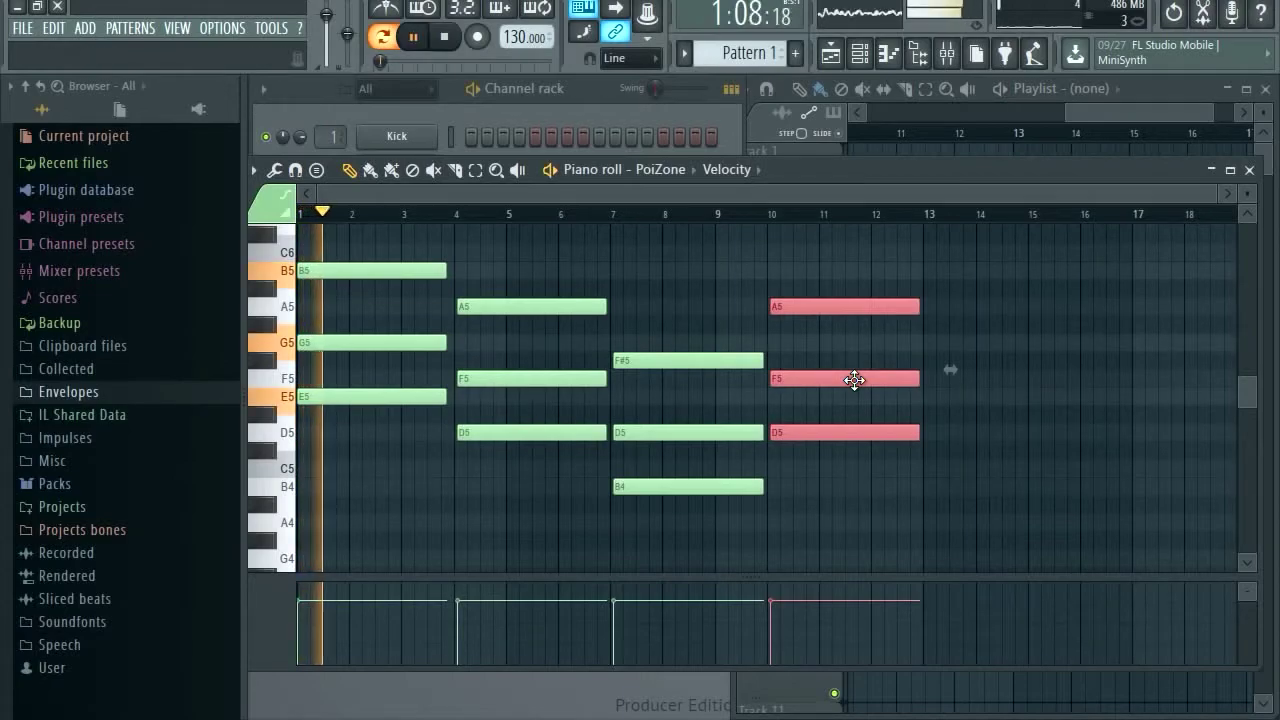
{"action": "left_click", "coordinate": [730, 214]}
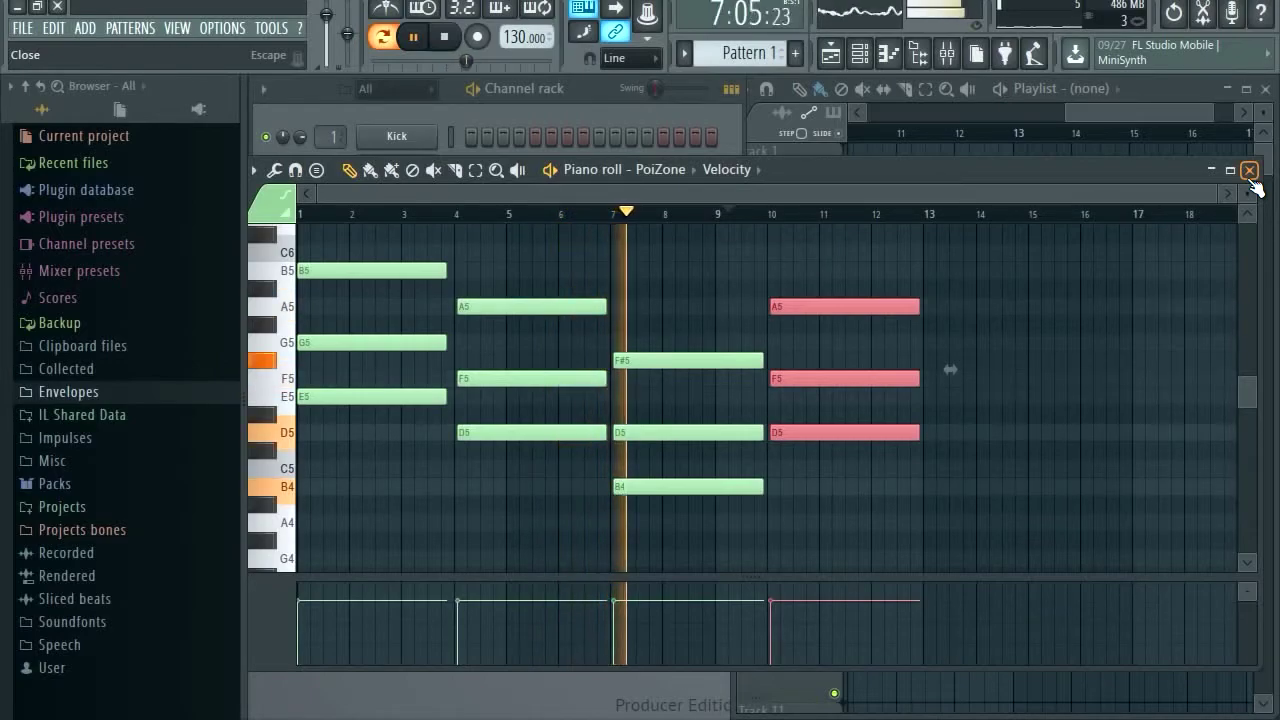
{"action": "key", "text": "space"}
{"action": "key", "text": "space"}
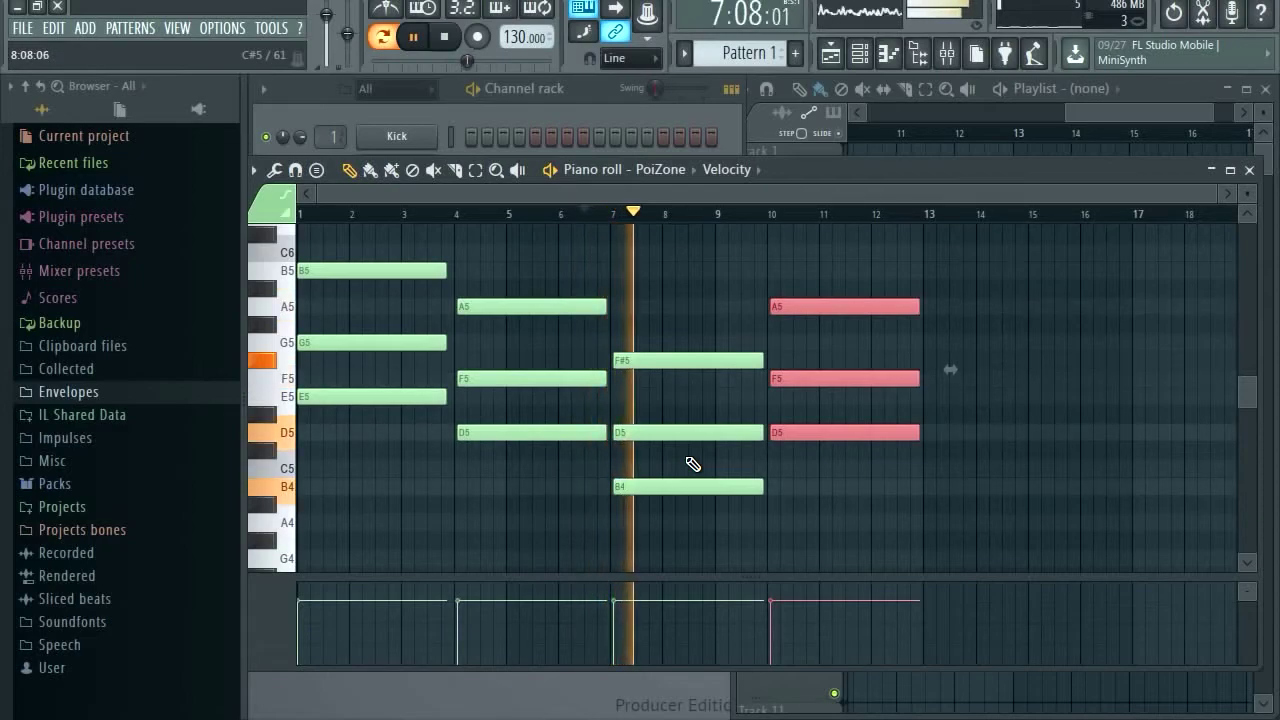
Step: Move the third chord at bar 7 down to G#4-B4-D#5 and audition it
{"action": "left_click_drag", "start_coordinate": [625, 288], "coordinate": [778, 494]}
{"action": "left_click_drag", "start_coordinate": [680, 488], "coordinate": [674, 551]}
{"action": "key", "text": "space"}
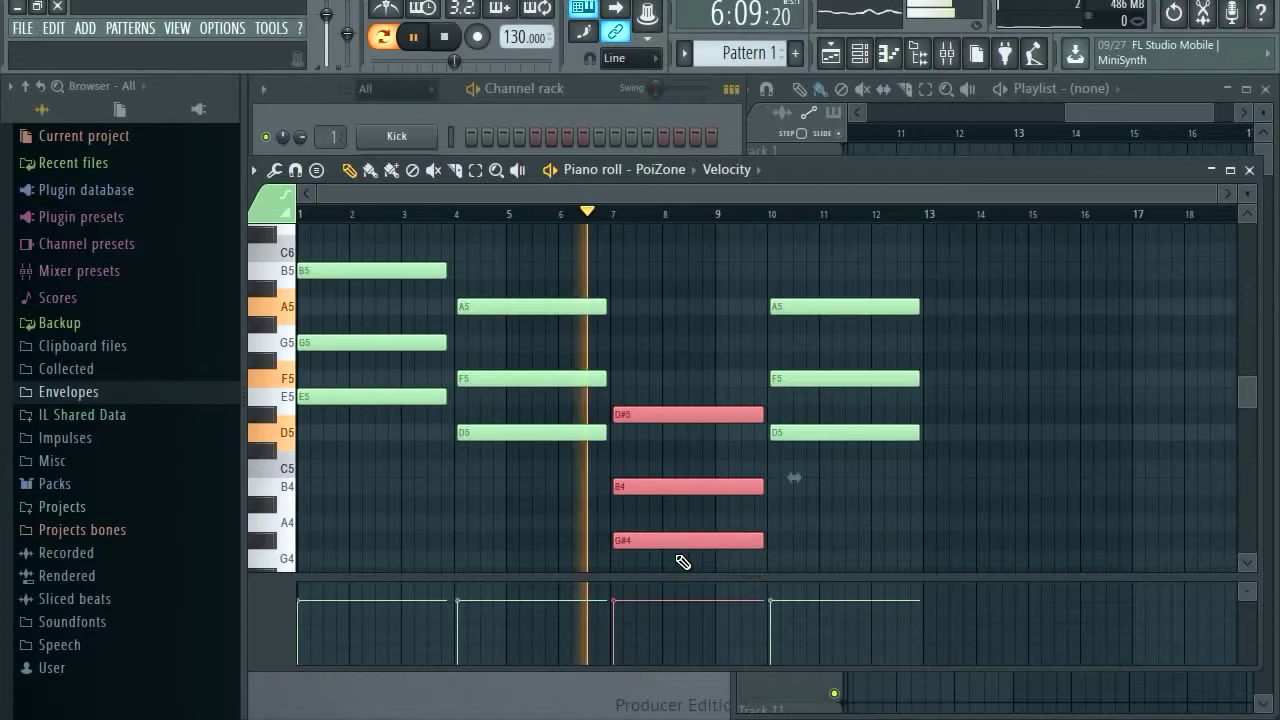
{"action": "key", "text": "space"}
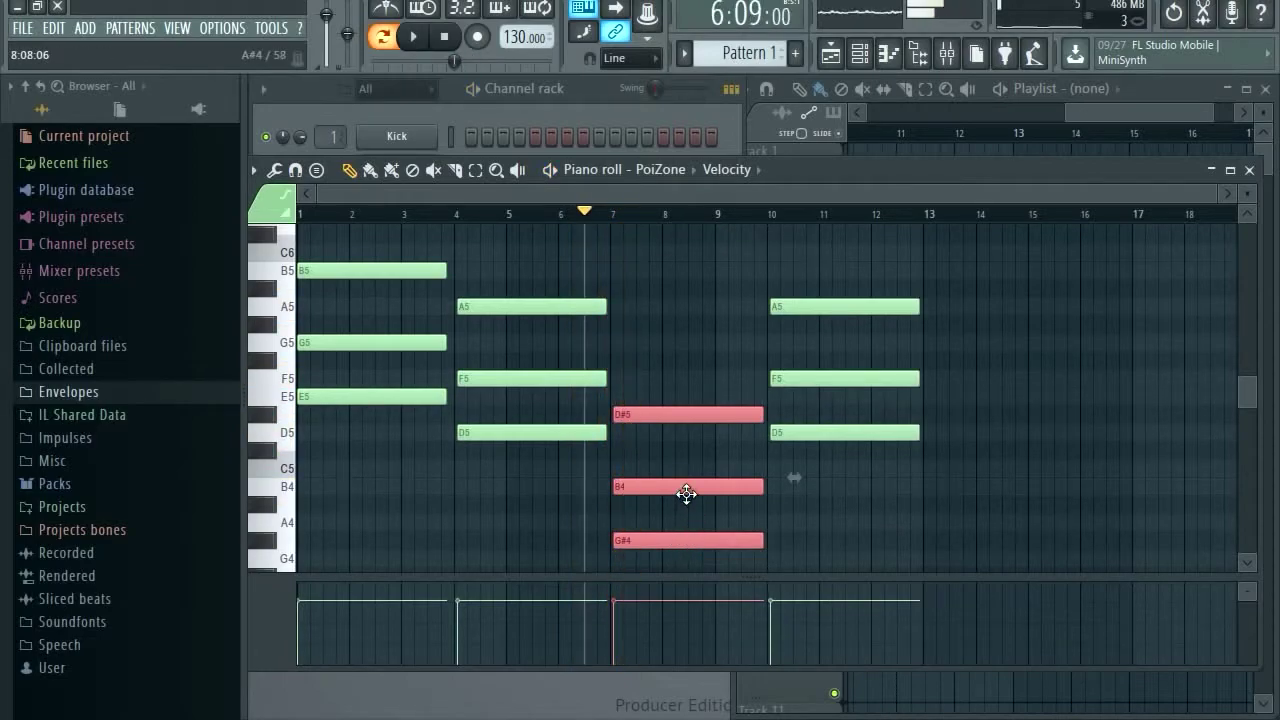
Step: Move the third chord up to A4-C5-E5 and audition it from bar 6
{"action": "left_click_drag", "start_coordinate": [684, 487], "coordinate": [685, 462]}
{"action": "key", "text": "space"}
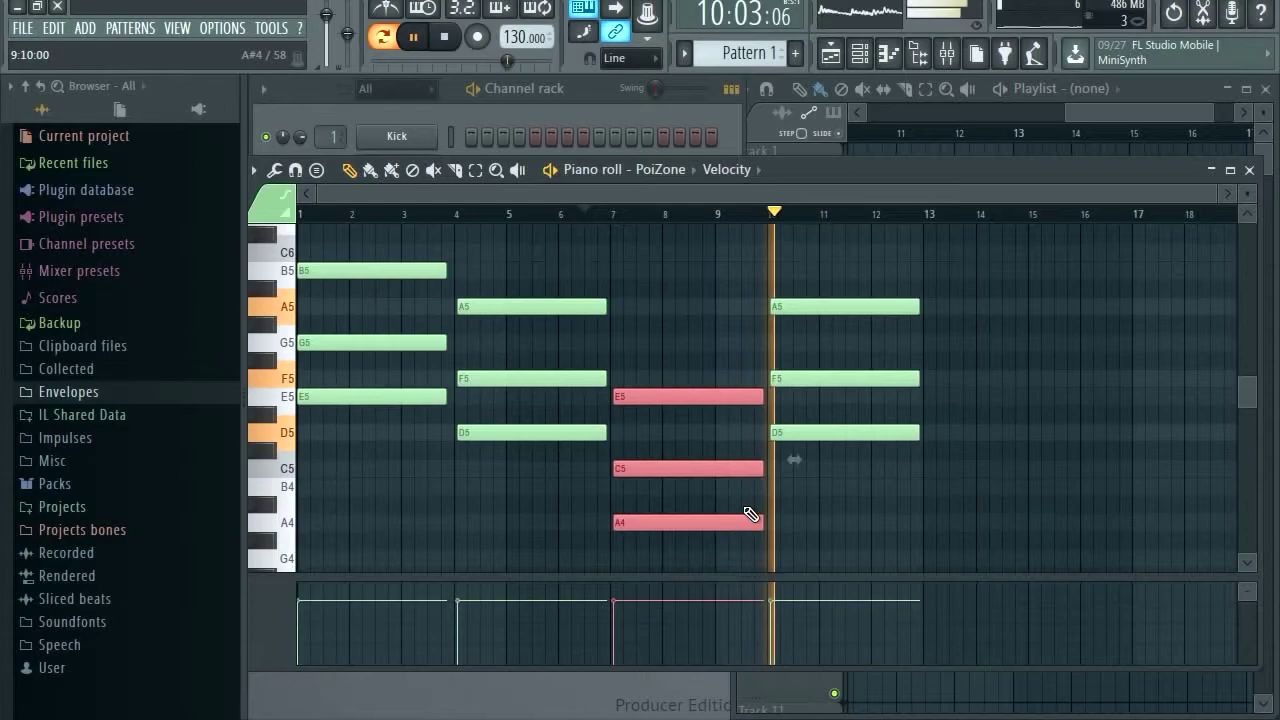
{"action": "key", "text": "space"}
Step: Transpose the third chord up to C5-D#5-G5 and play the progression
{"action": "left_click_drag", "start_coordinate": [674, 382], "coordinate": [675, 339]}
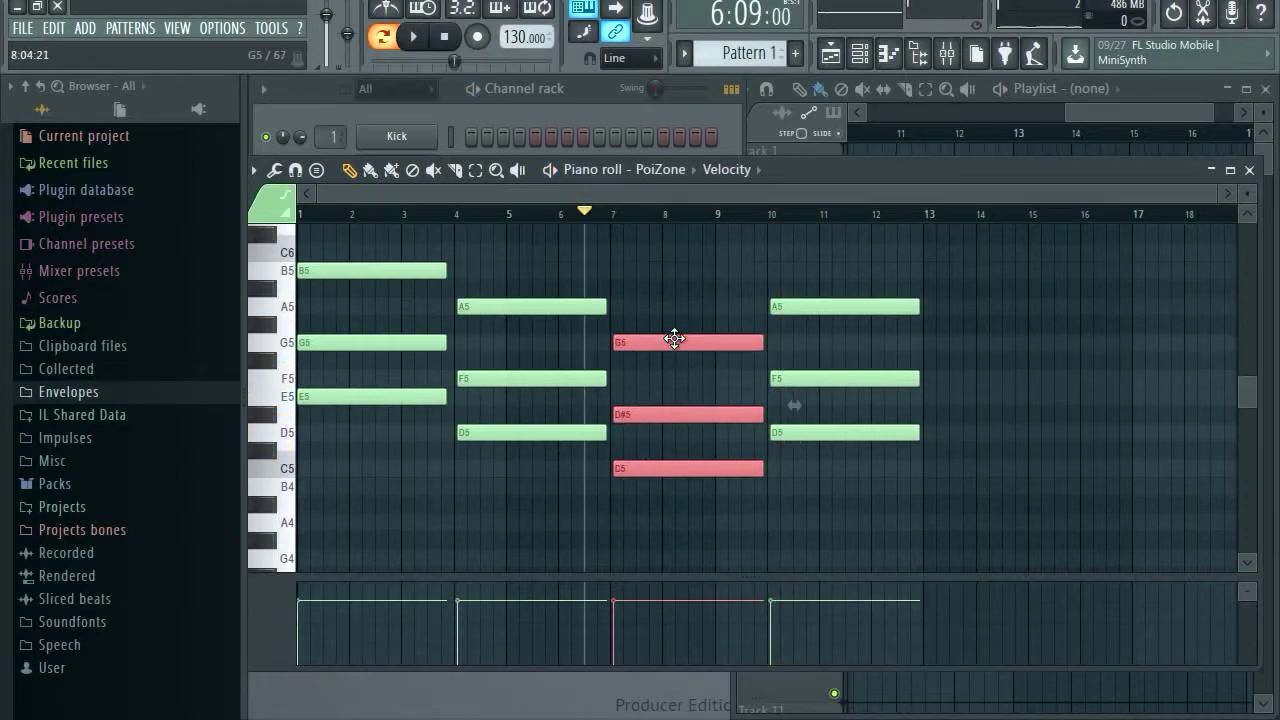
{"action": "key", "text": "space"}
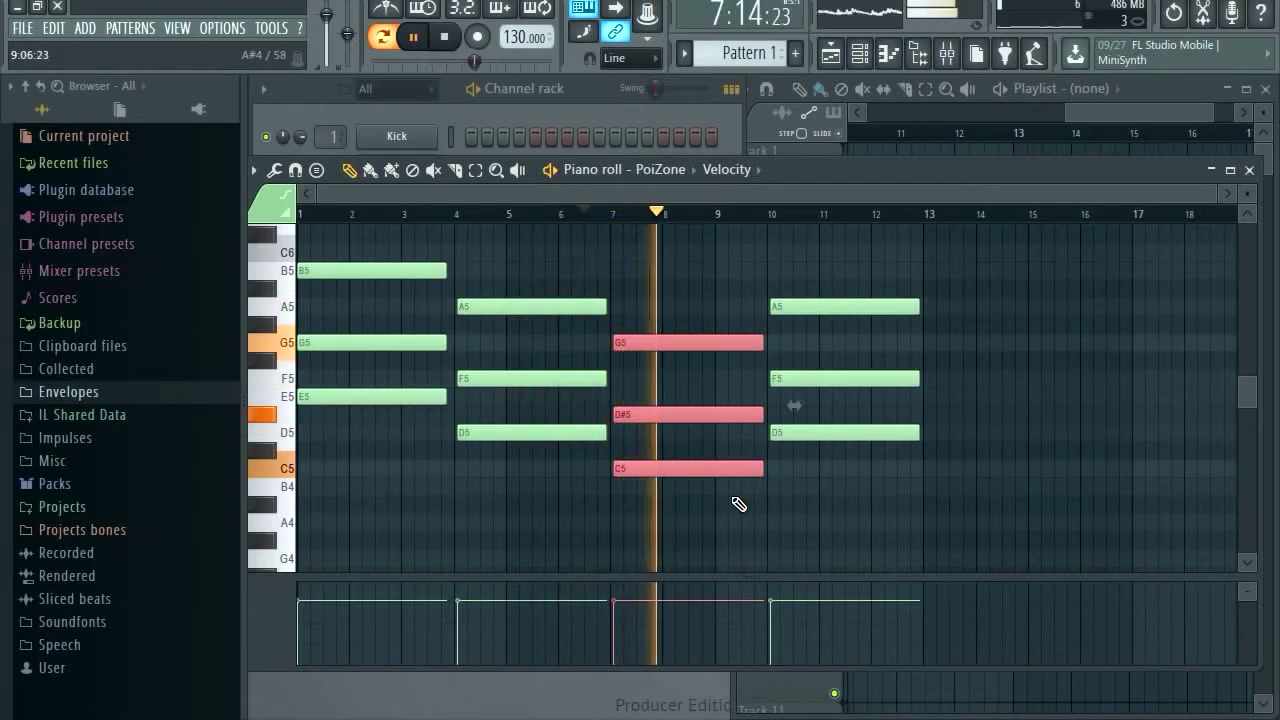
{"action": "key", "text": "space"}
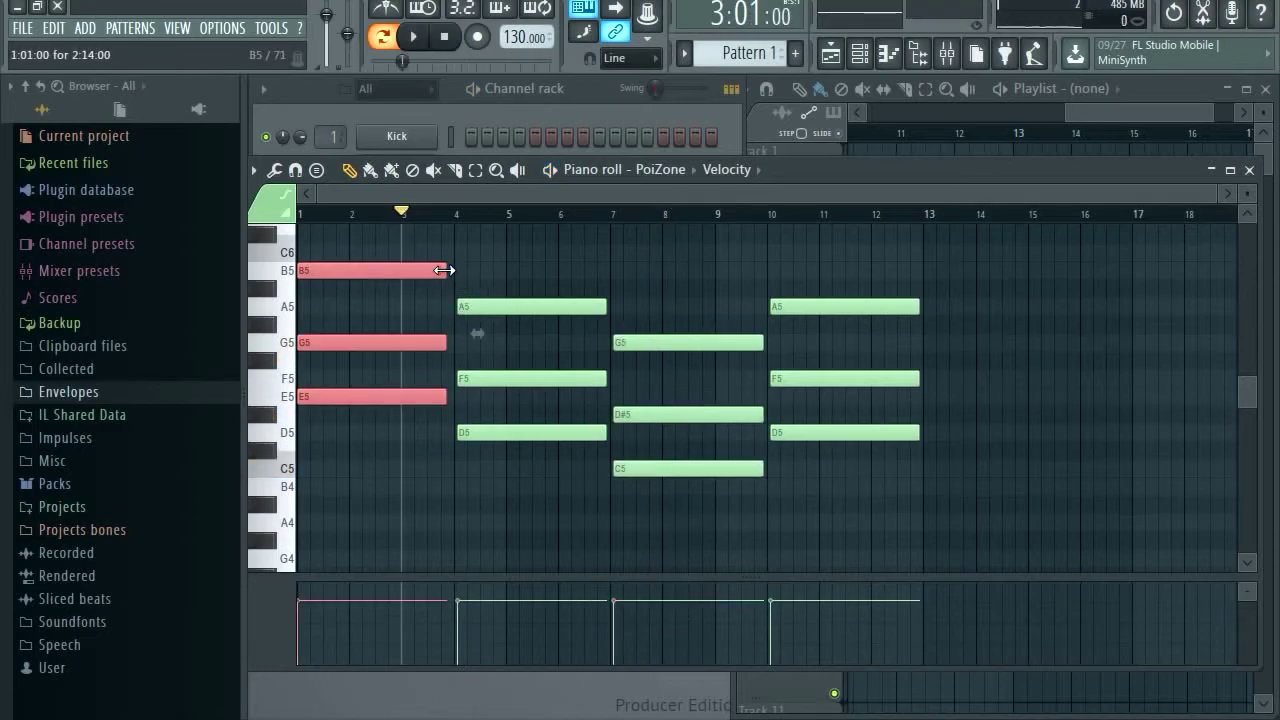
Step: Lengthen the first chord's notes to reach the start of the second chord and play from bar 3
{"action": "key", "text": "space"}
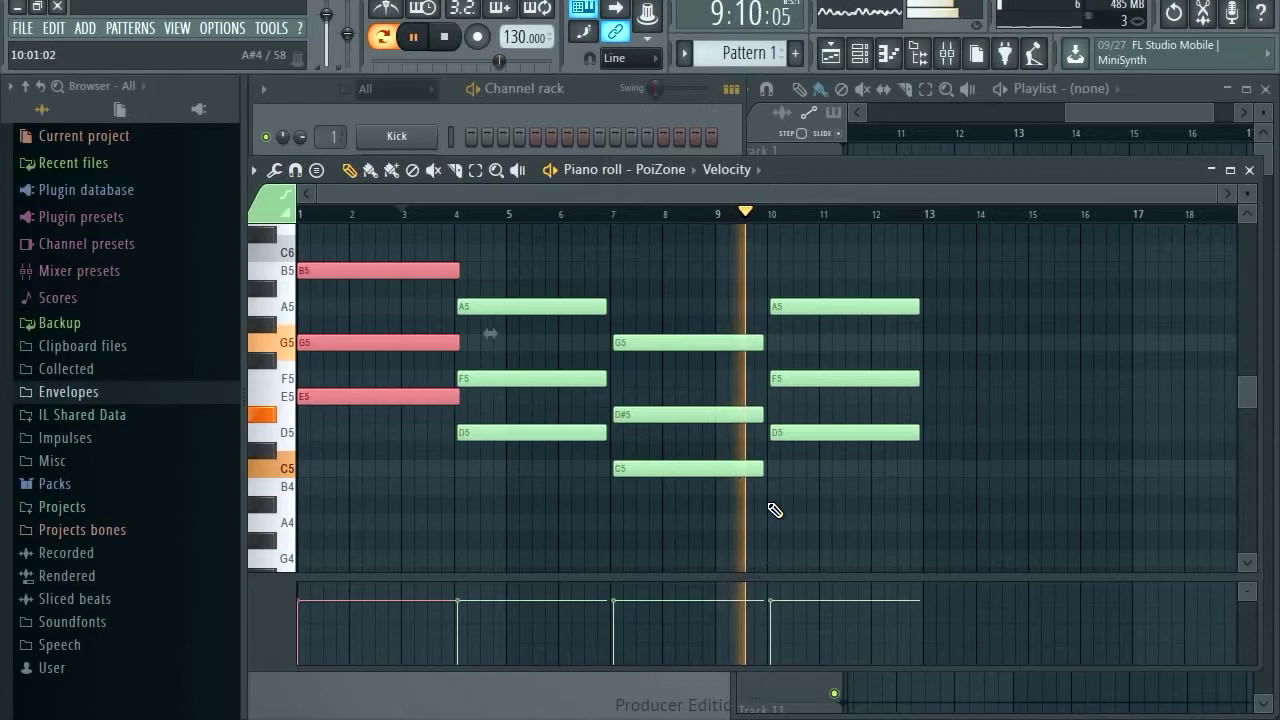
{"action": "key", "text": "space"}
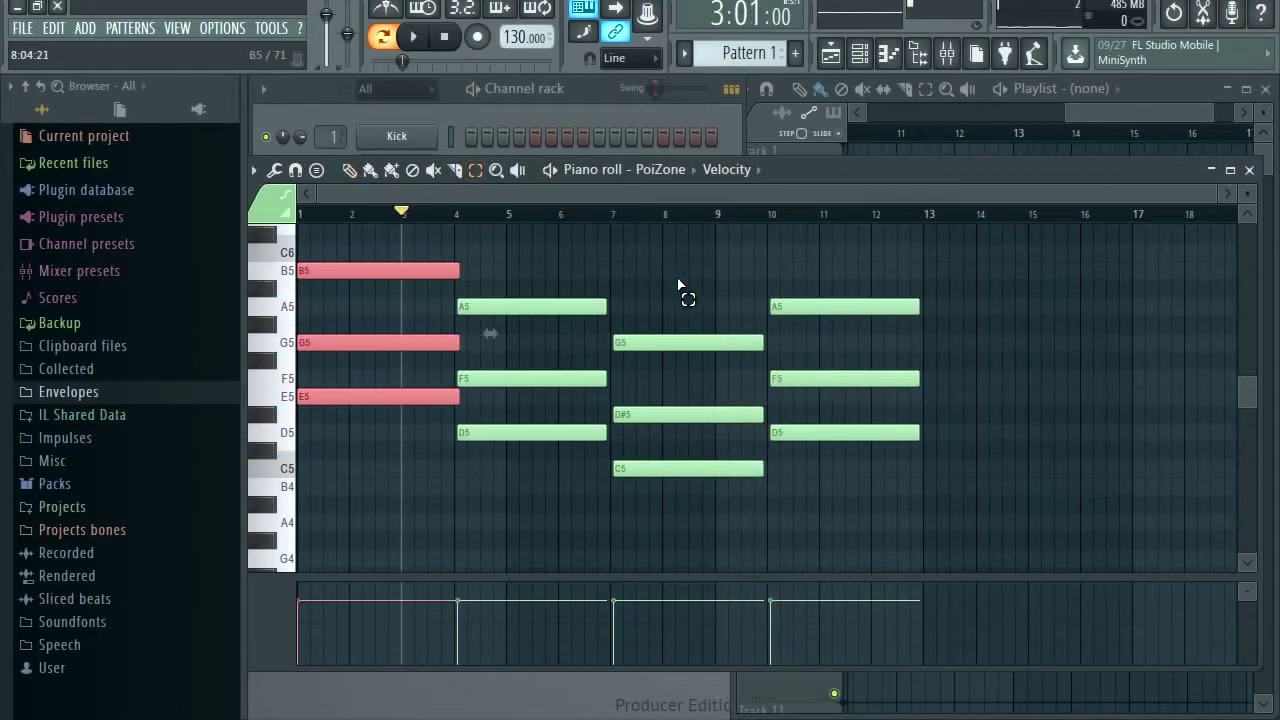
Step: Lengthen the third chord's notes to 3:02:00 so they overlap the chord at bar 10, and play the transition
{"action": "left_click_drag", "start_coordinate": [675, 283], "coordinate": [749, 541]}
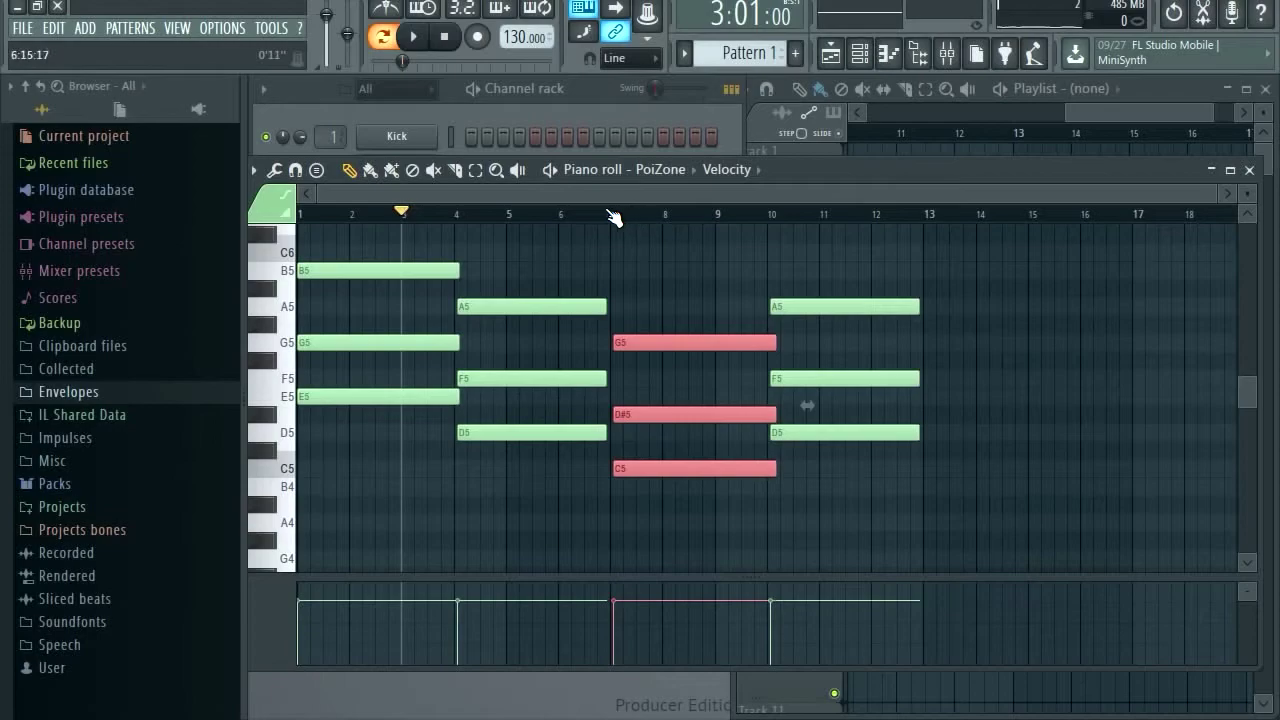
{"action": "left_click", "coordinate": [755, 214]}
{"action": "key", "text": "space"}
{"action": "key", "text": "space"}
{"action": "key", "text": "space"}
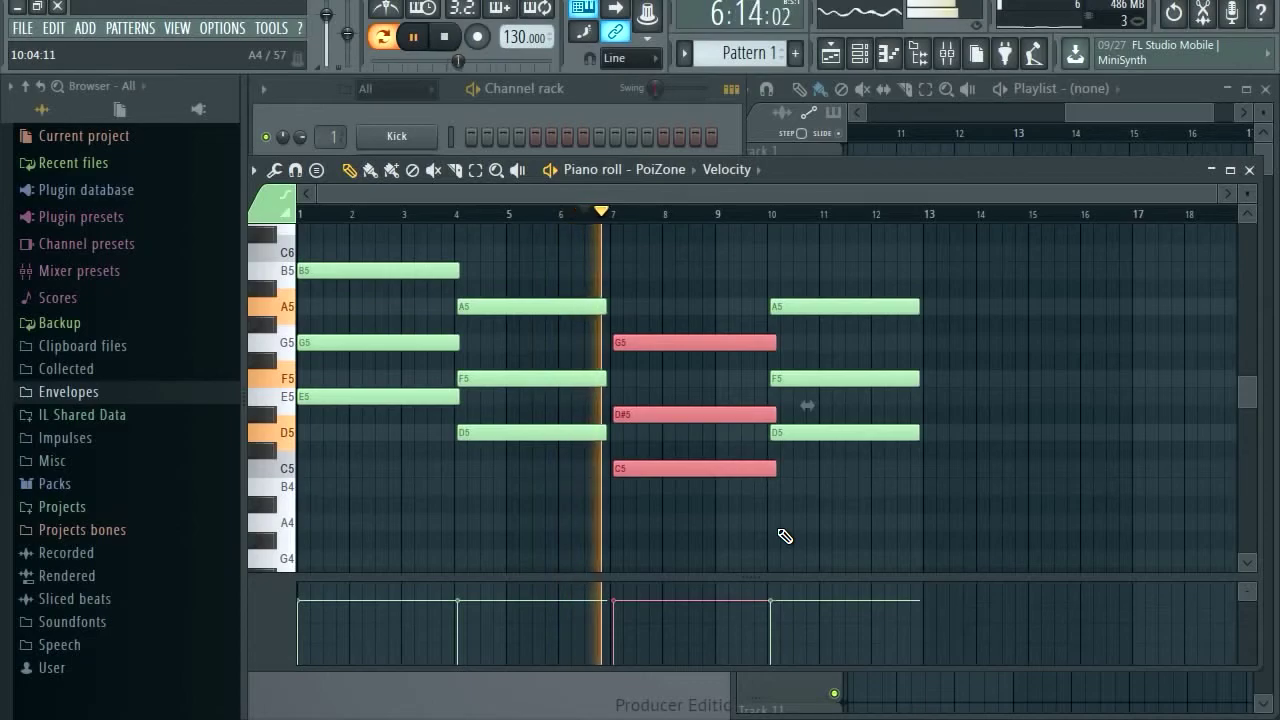
{"action": "key", "text": "space"}
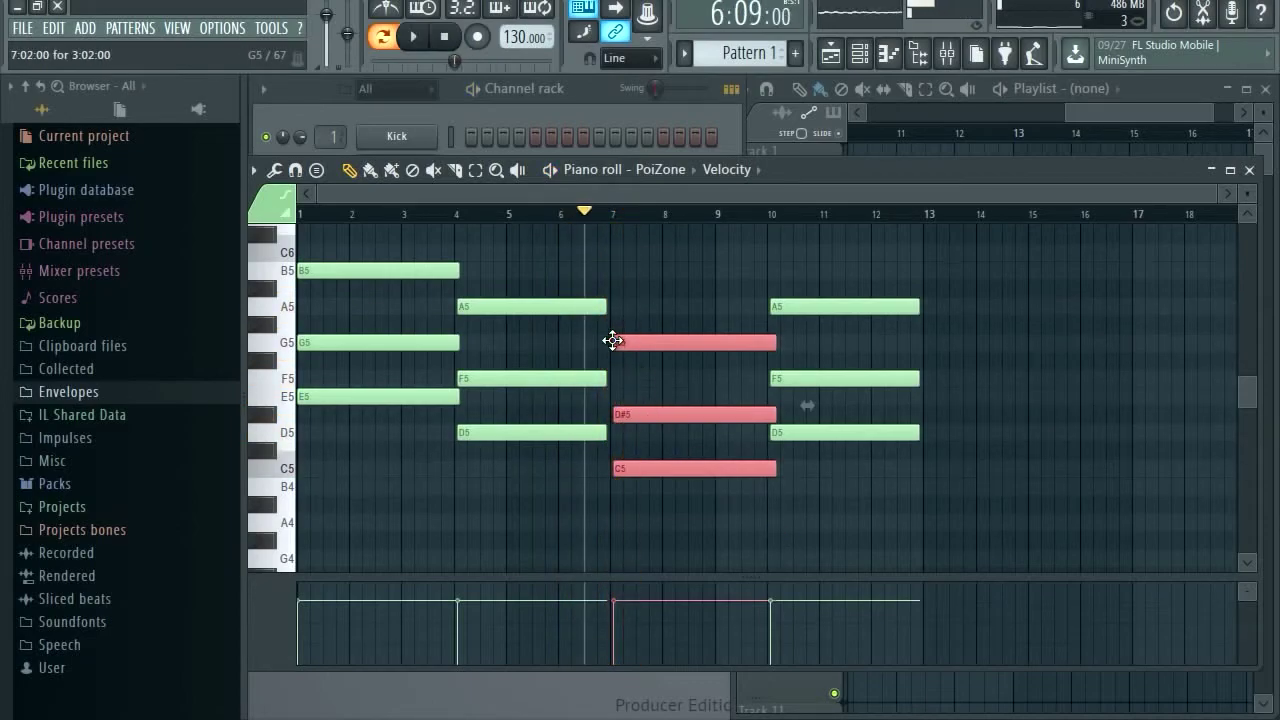
Step: Lengthen the second chord's notes so they slightly overlap the chord at bar 7, and play from bar 6
{"action": "left_click", "coordinate": [474, 172]}
{"action": "left_click_drag", "start_coordinate": [556, 260], "coordinate": [617, 480]}
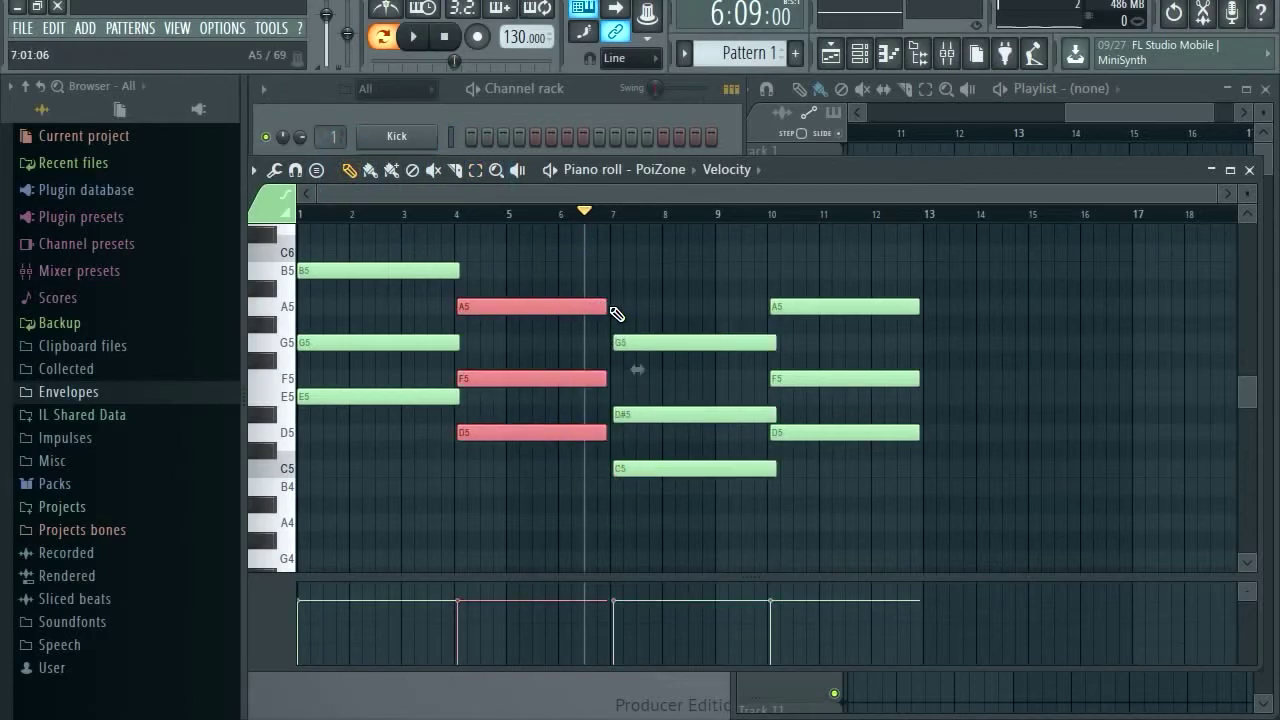
{"action": "key", "text": "space"}
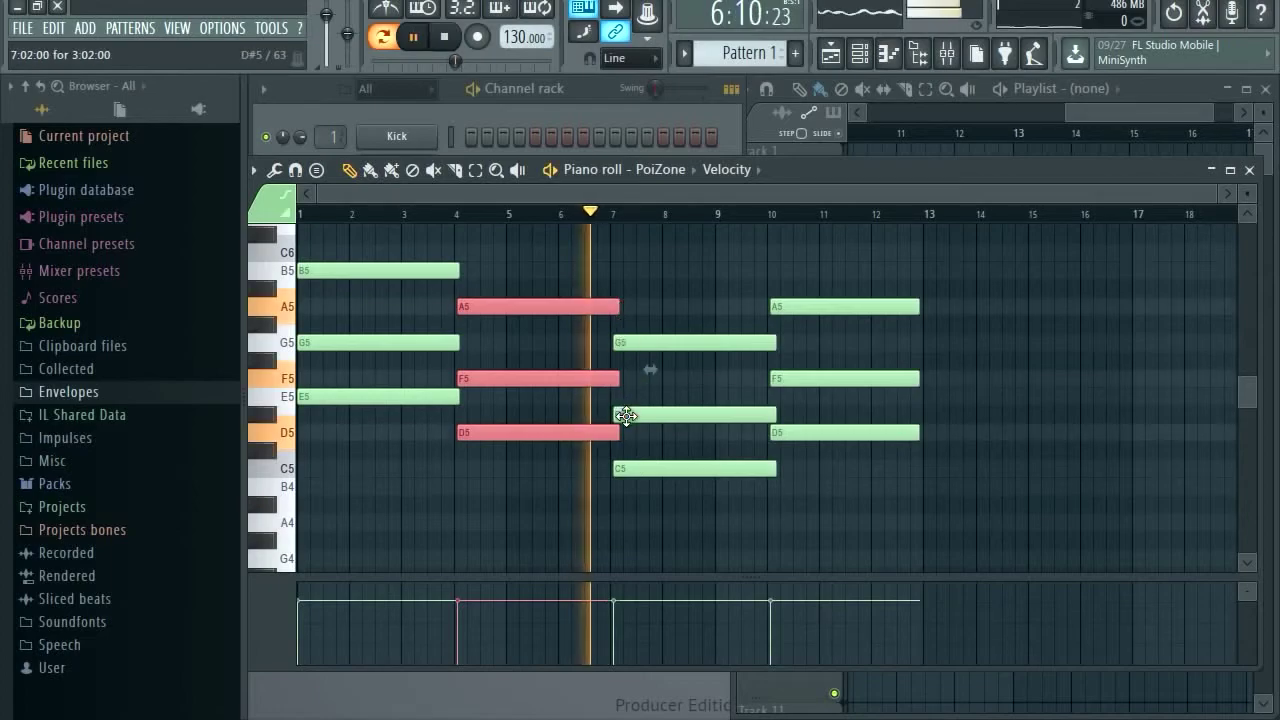